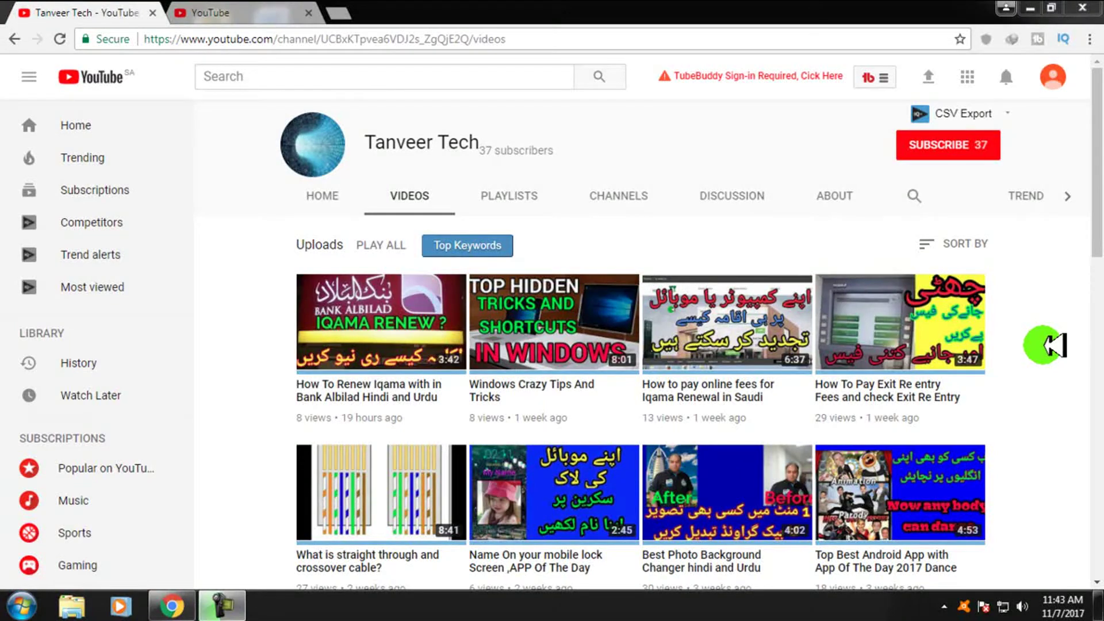
# Subscribe to the YouTube channel and enable notifications for all its new videos.
pyautogui.scroll(-14, 1068, 311)
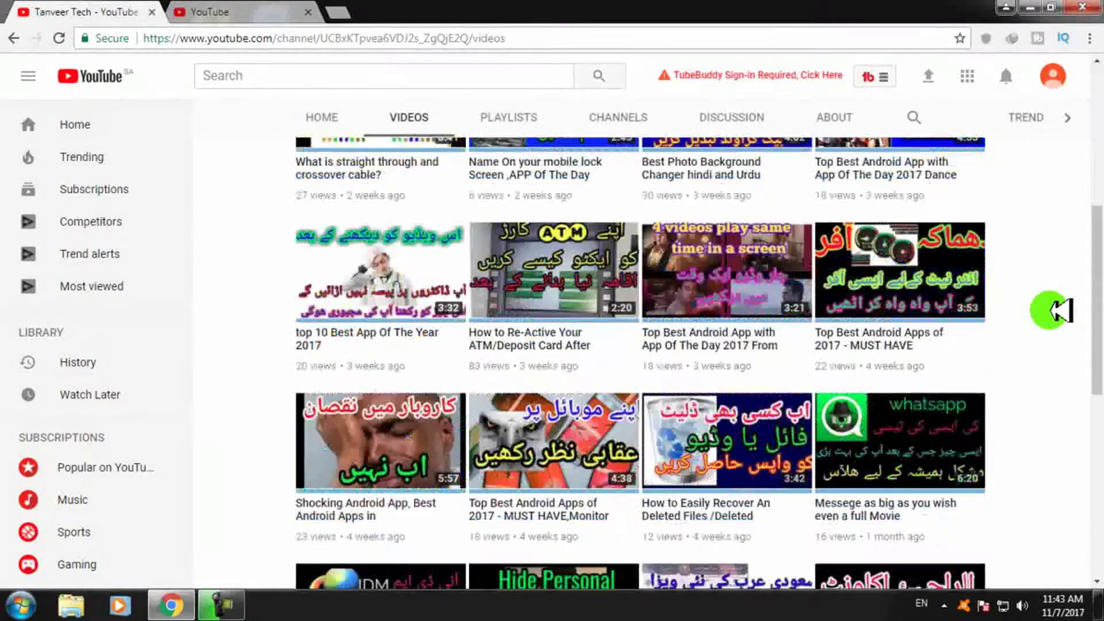
pyautogui.click(1052, 336)
pyautogui.scroll(14, 1043, 344)
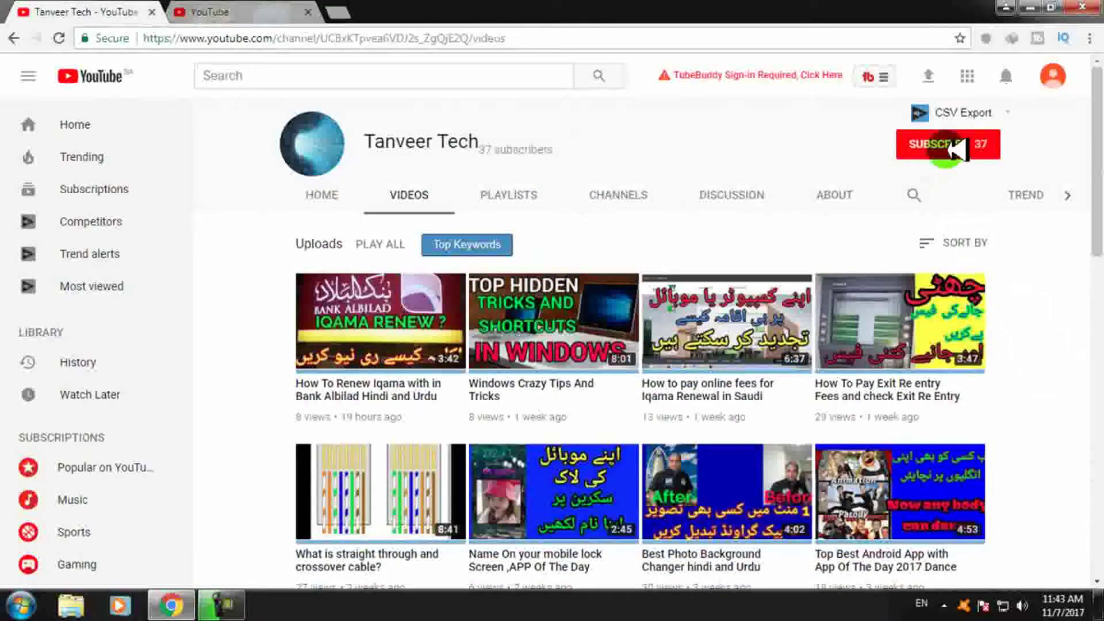
pyautogui.click(948, 144)
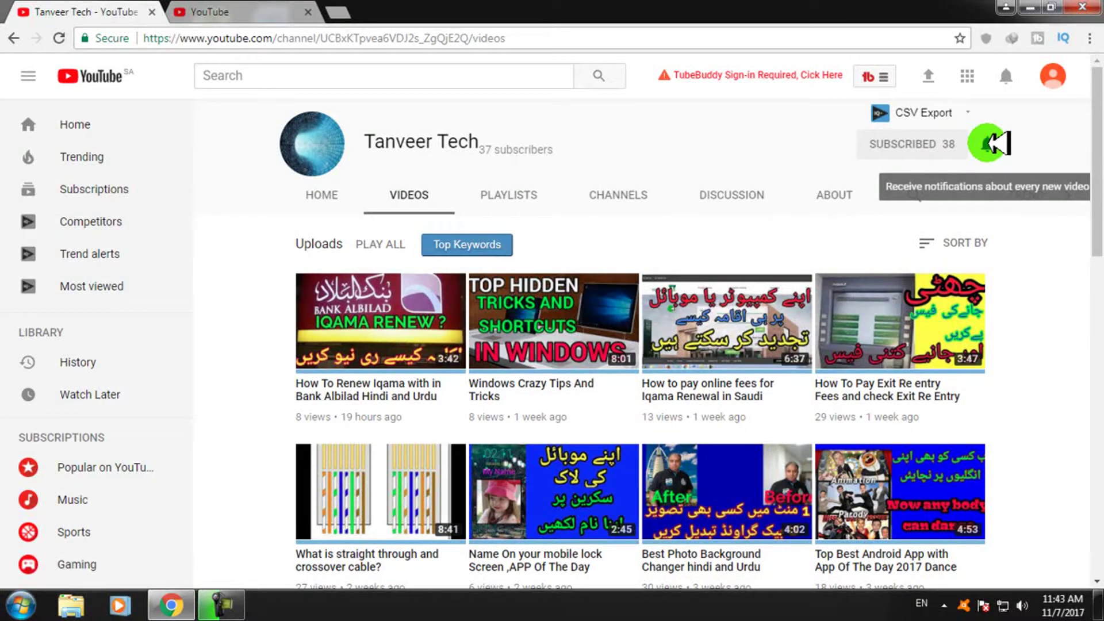
pyautogui.click(991, 142)
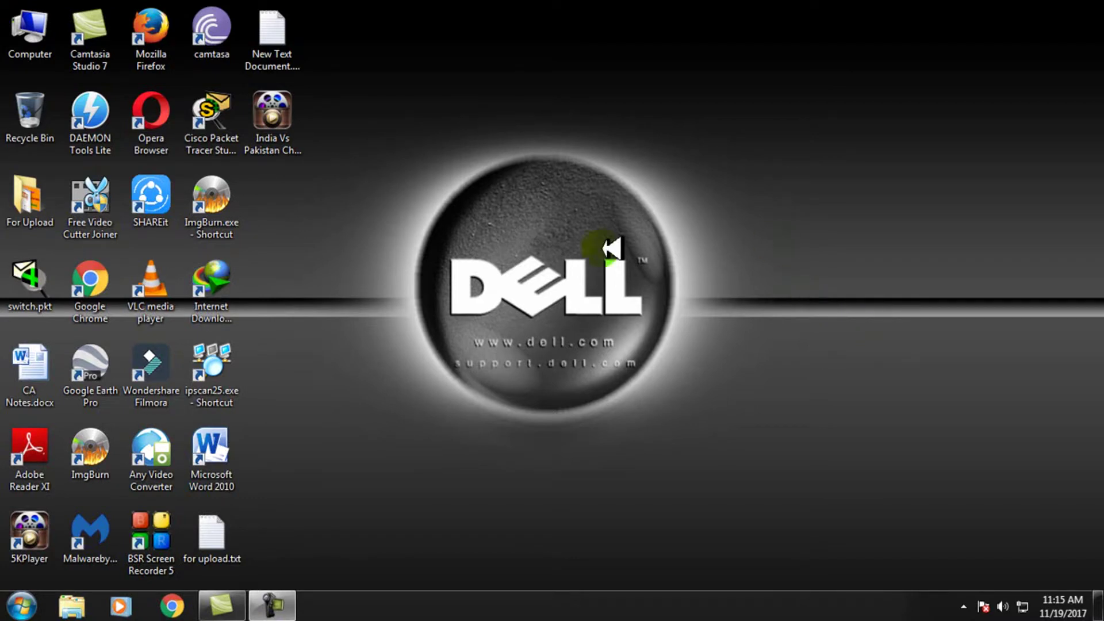
# Launch Chrome and load alahlionline.com from the 'alahli' address suggestion.
pyautogui.click(183, 611)
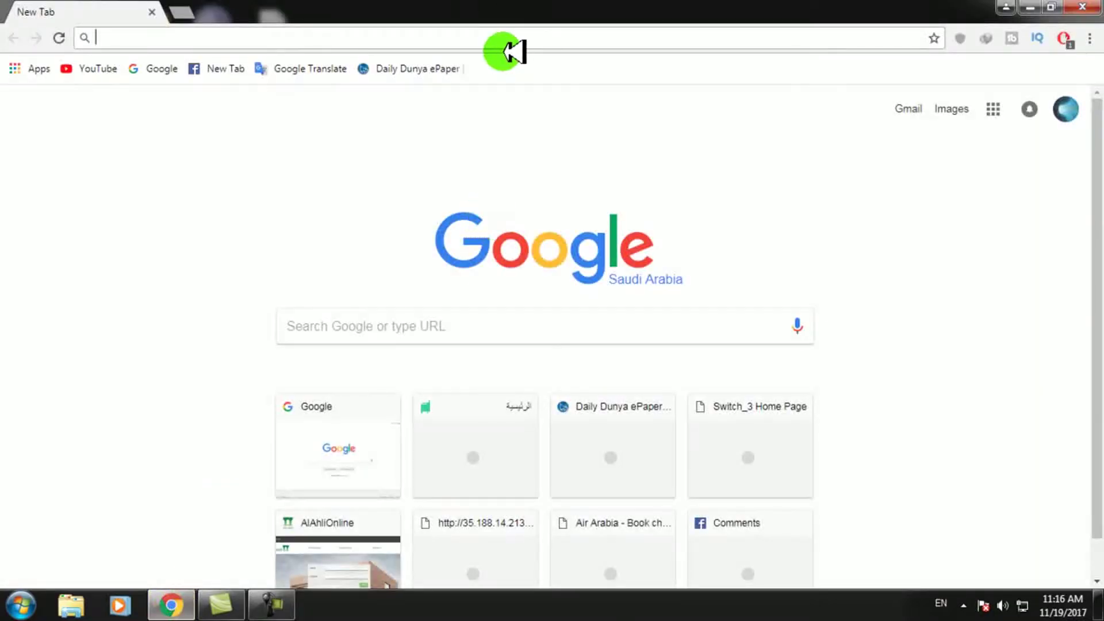
pyautogui.click(498, 33)
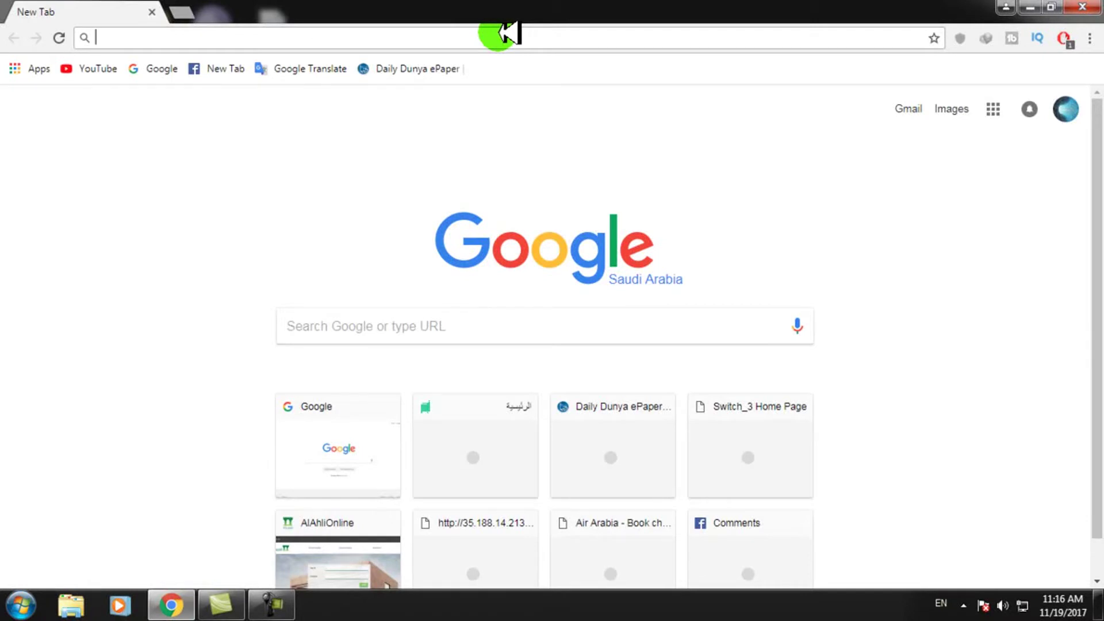
pyautogui.write('alahlionline.com/online/home')
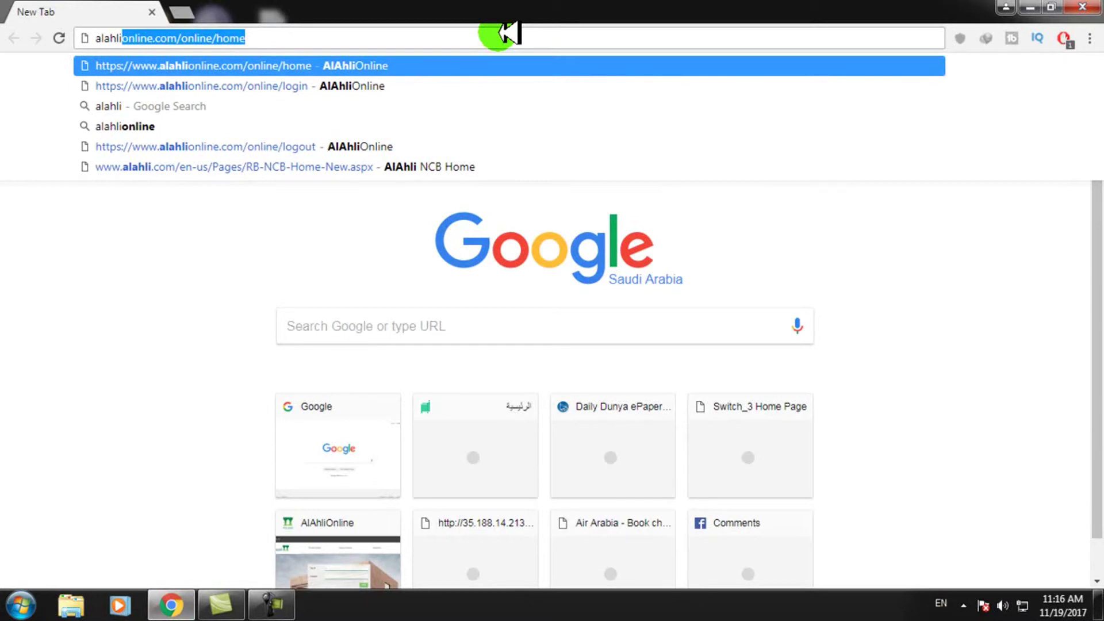
pyautogui.press('Return')
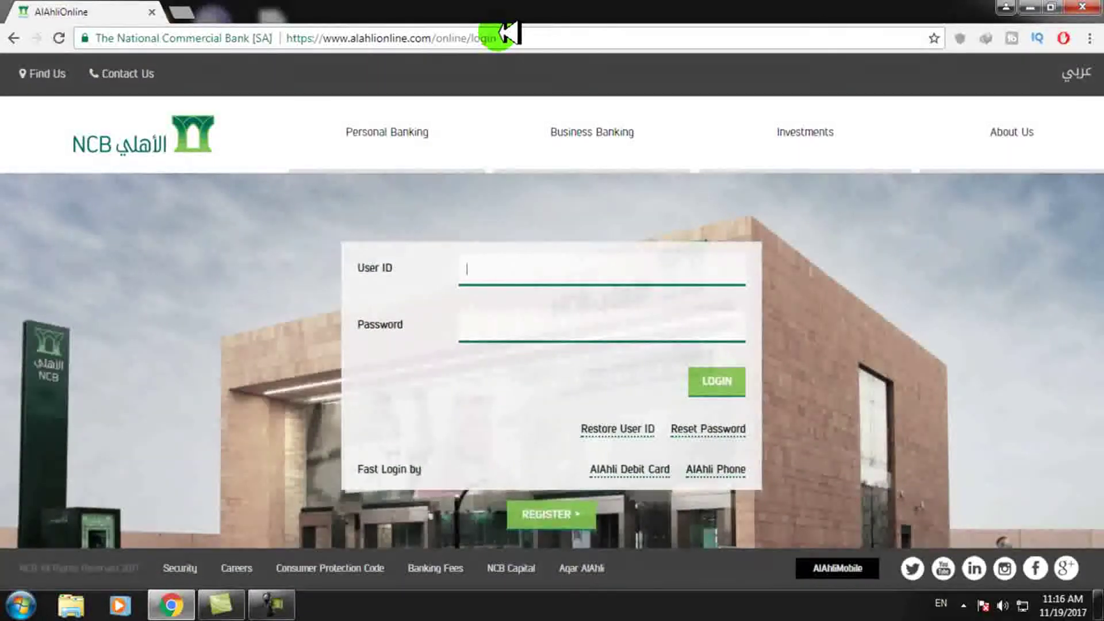
# Log in with the User ID and password, then submit the SMS activation code.
pyautogui.press('Return')
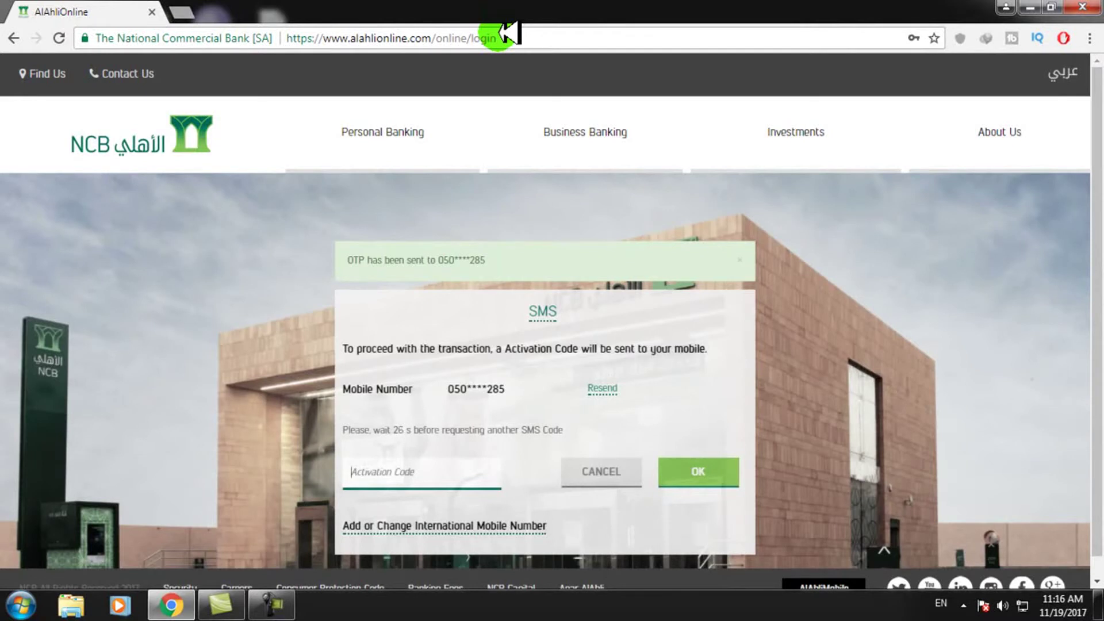
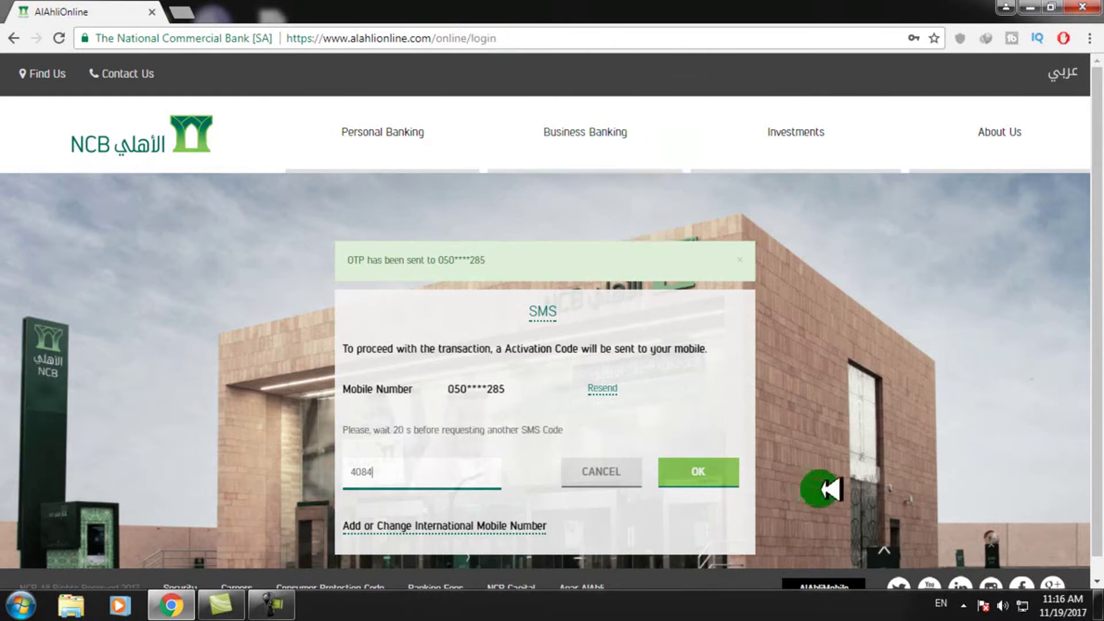
pyautogui.click(699, 476)
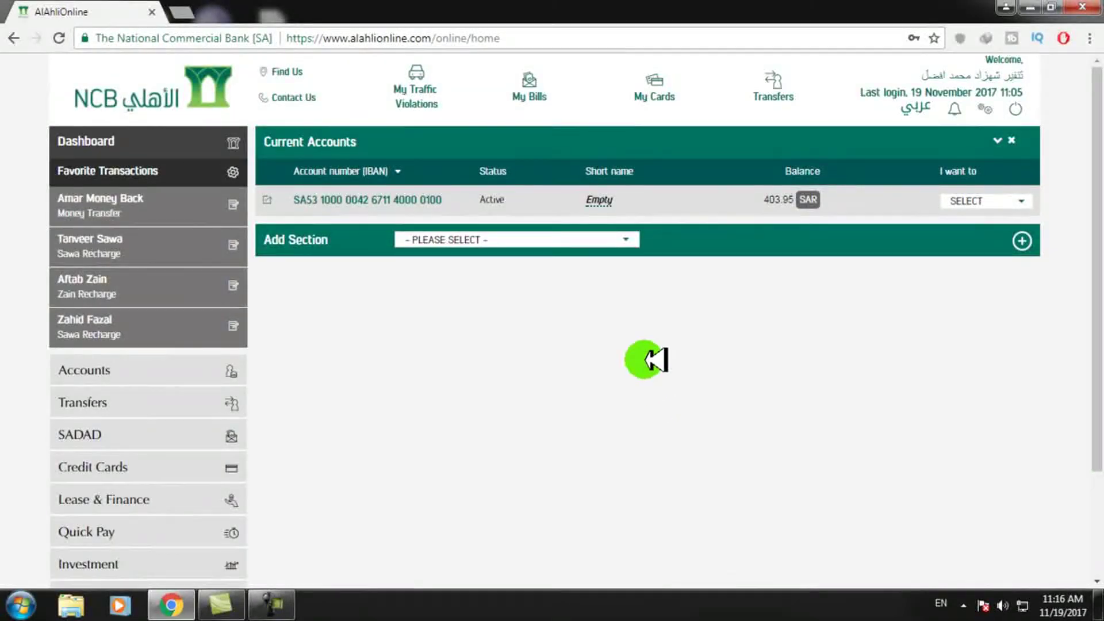
# Open SADAD > Government Payment & Refund from the left sidebar.
pyautogui.scroll(-1, 598, 333)
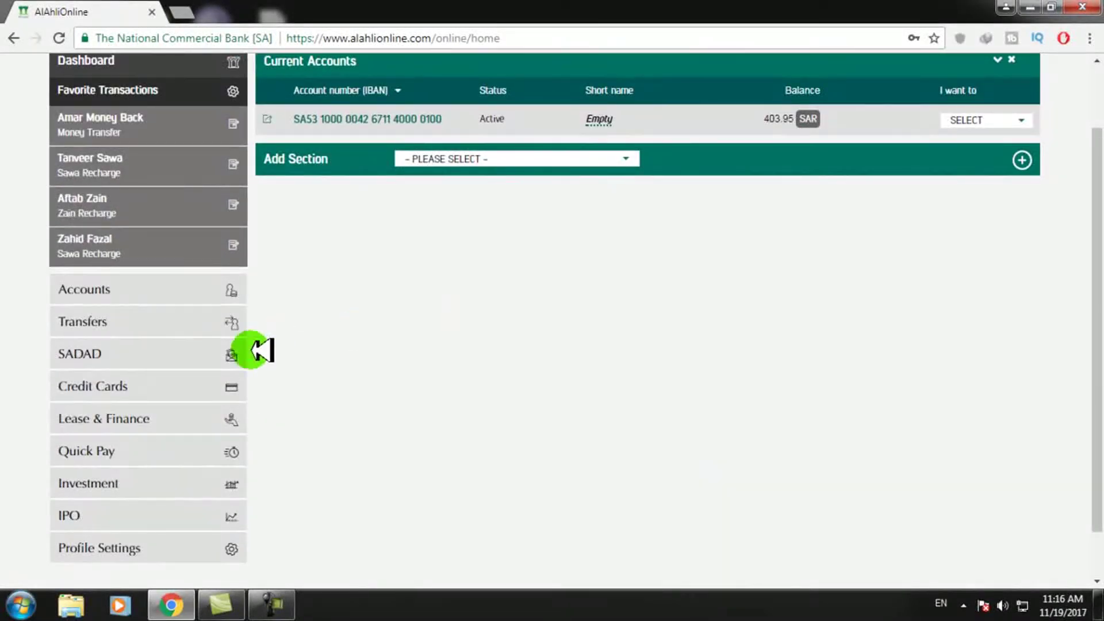
pyautogui.click(168, 354)
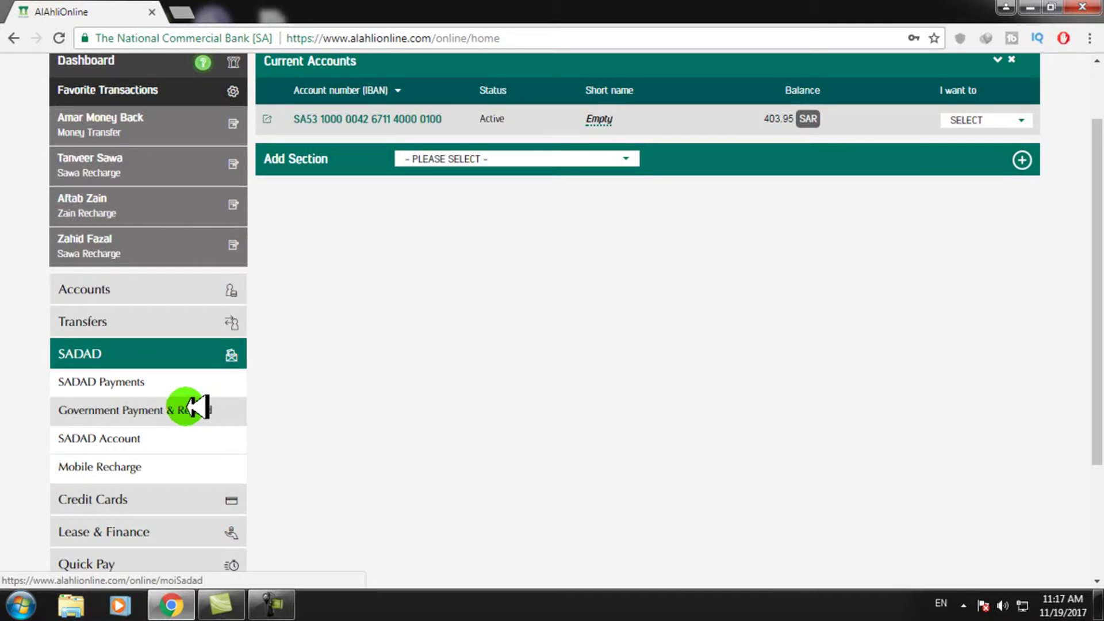
pyautogui.click(189, 408)
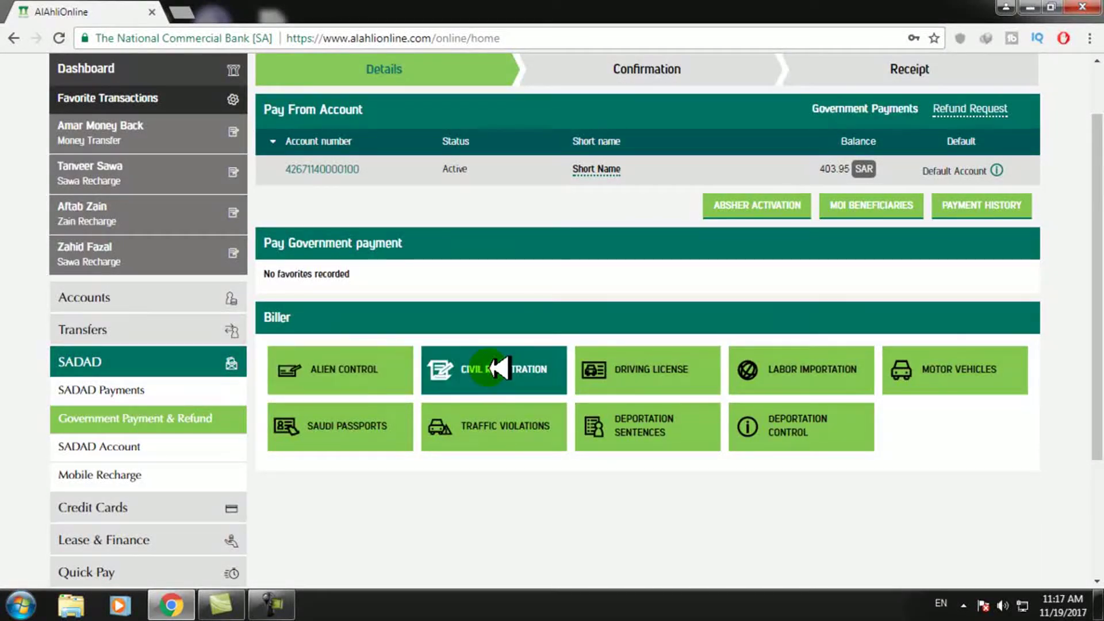
# Choose the DRIVING LICENSE biller with its ISSUE LICENSE option.
pyautogui.click(663, 369)
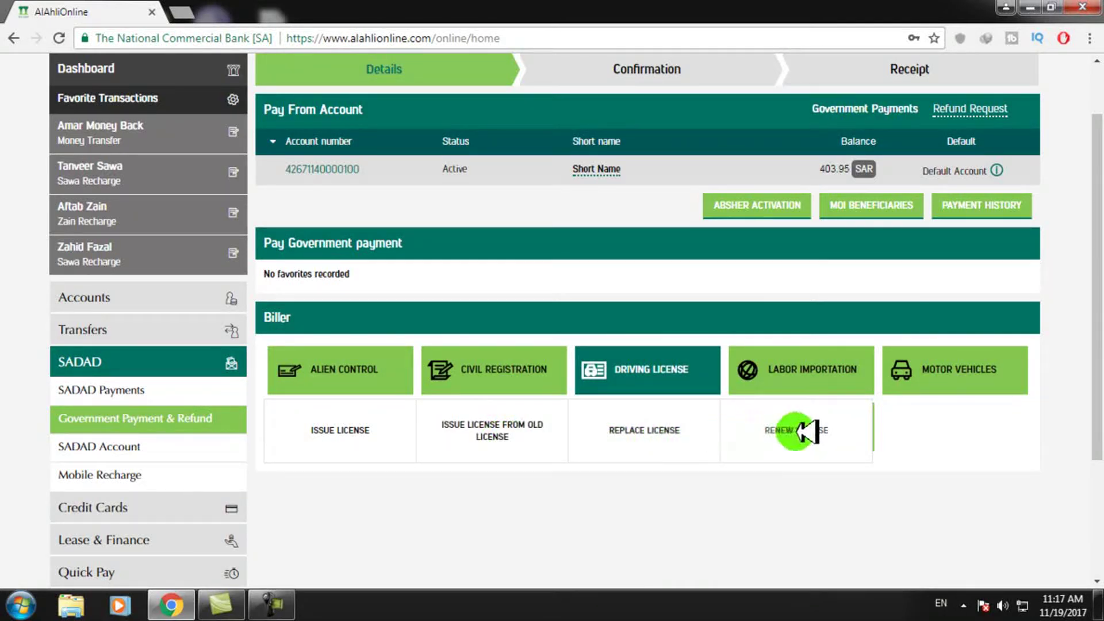
pyautogui.click(339, 428)
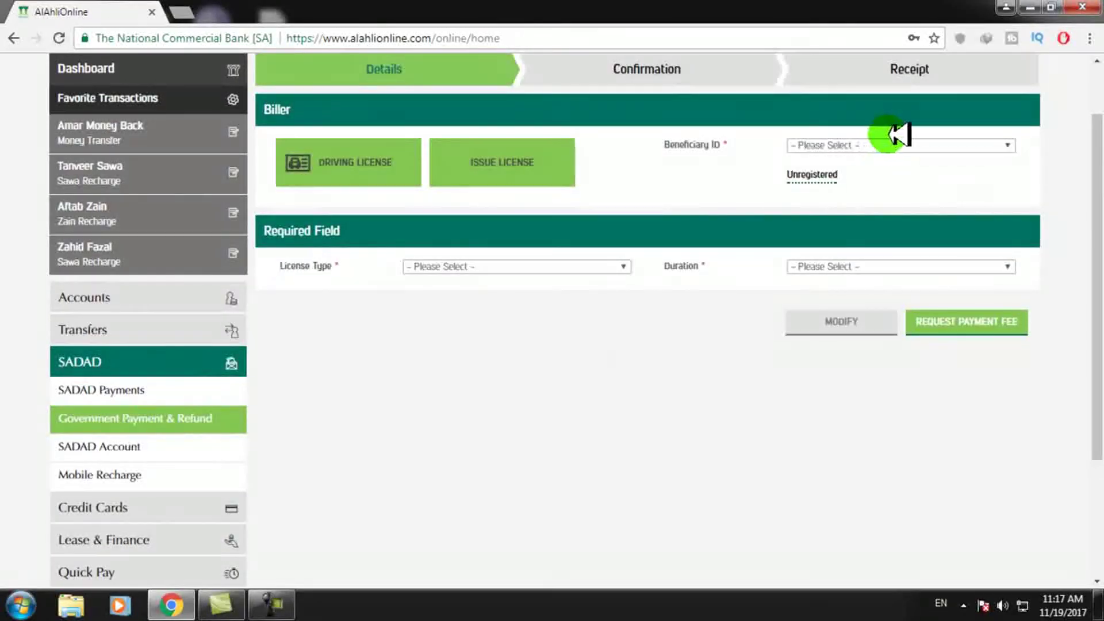
pyautogui.click(919, 144)
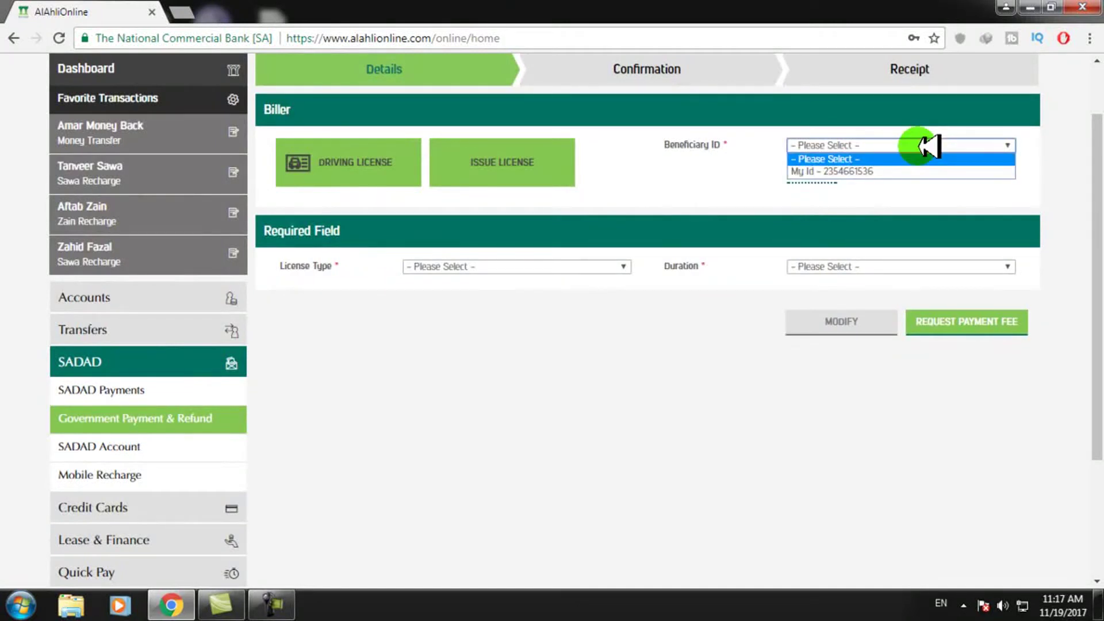
pyautogui.click(923, 146)
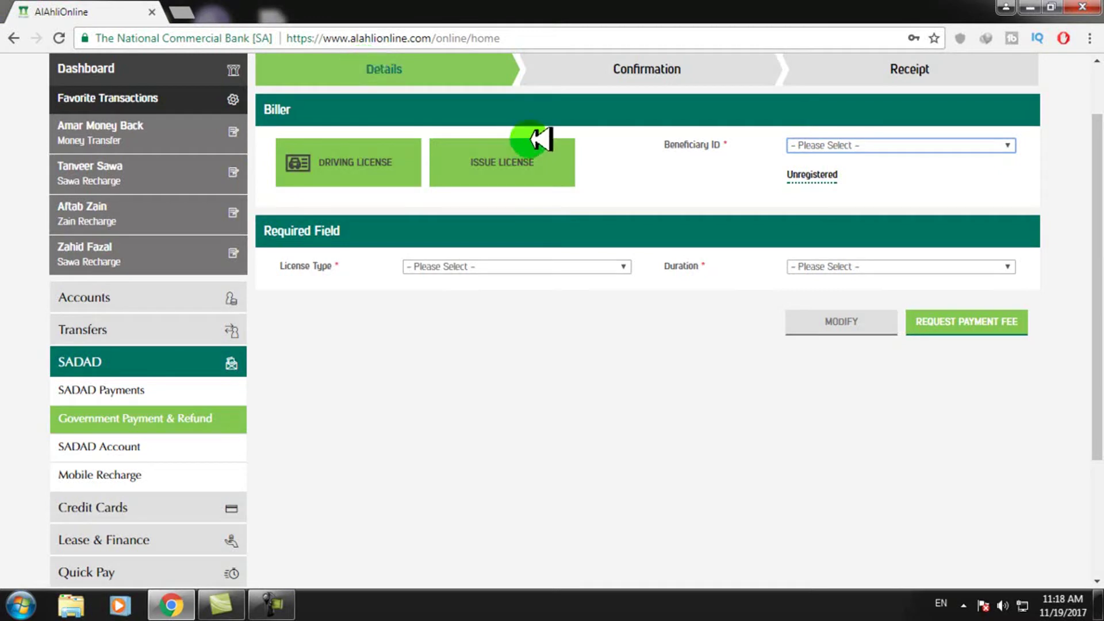
# Switch to Registered and enter the beneficiary's ID number.
pyautogui.click(828, 174)
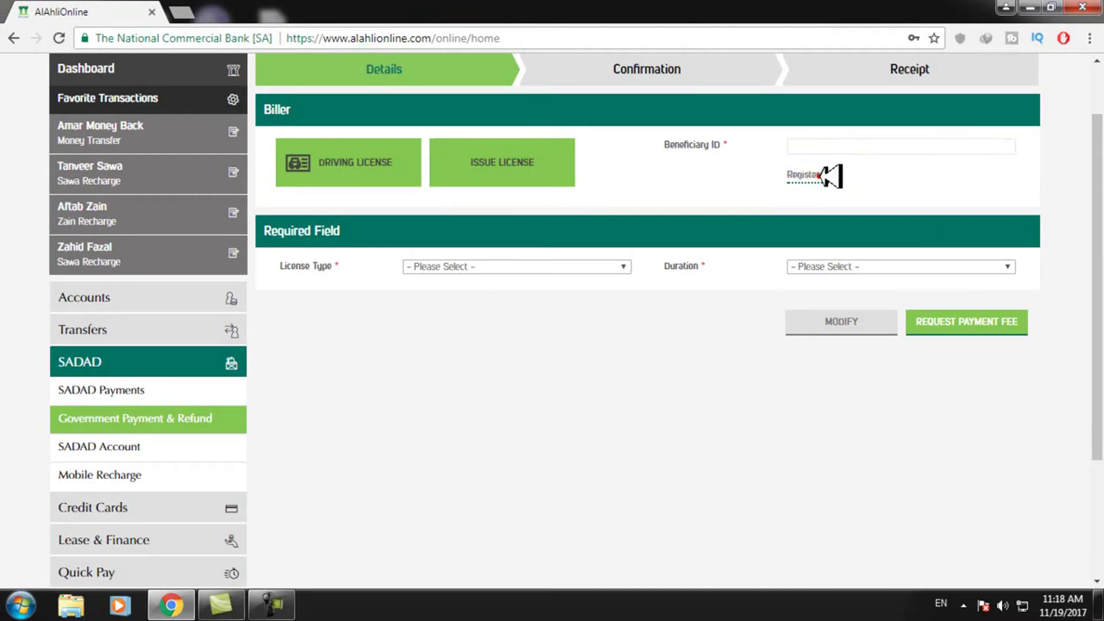
pyautogui.click(834, 144)
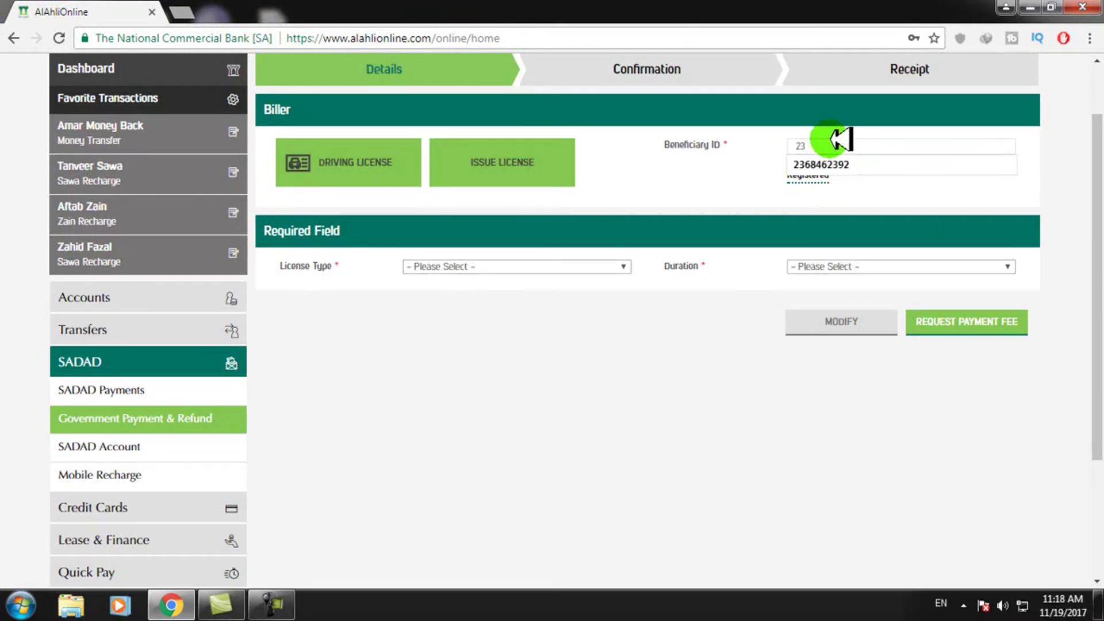
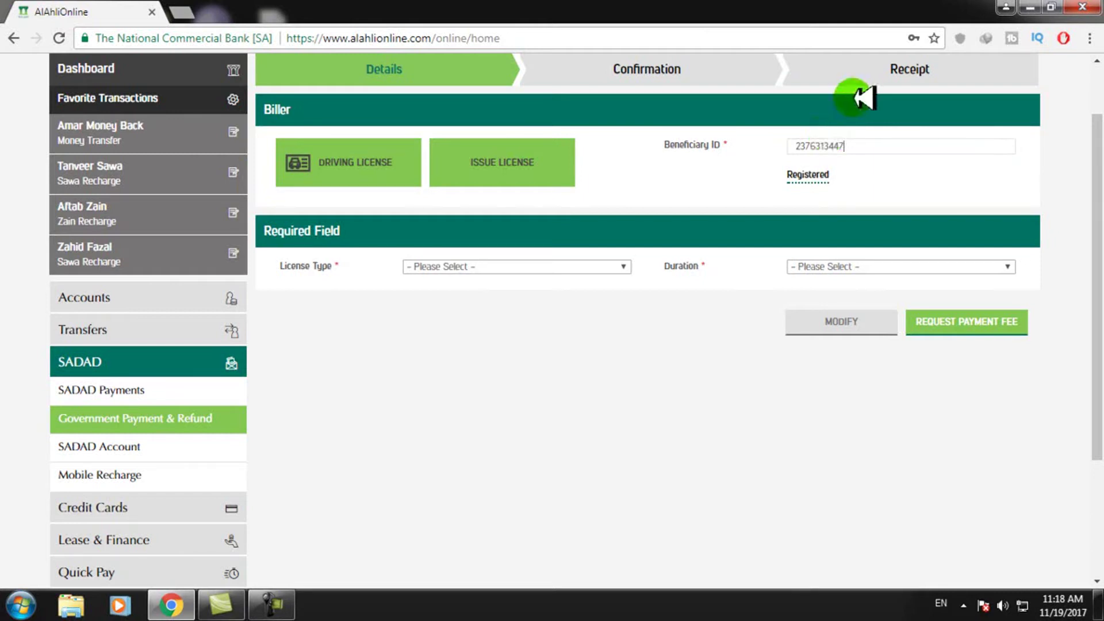
# Set License Type to Private and Duration to 05.
pyautogui.click(523, 266)
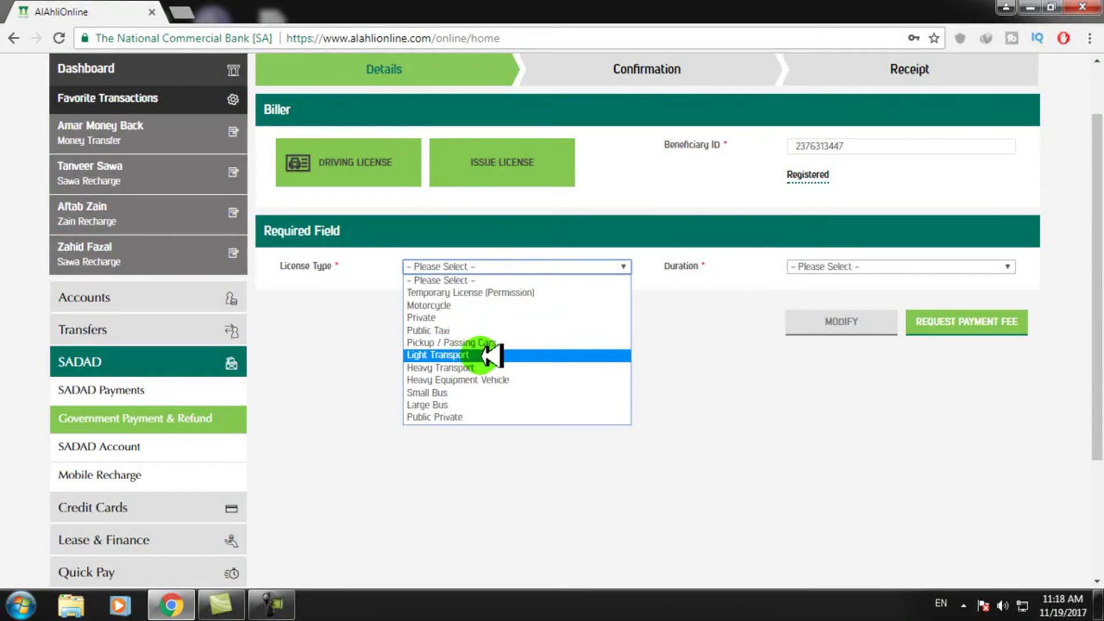
pyautogui.click(516, 317)
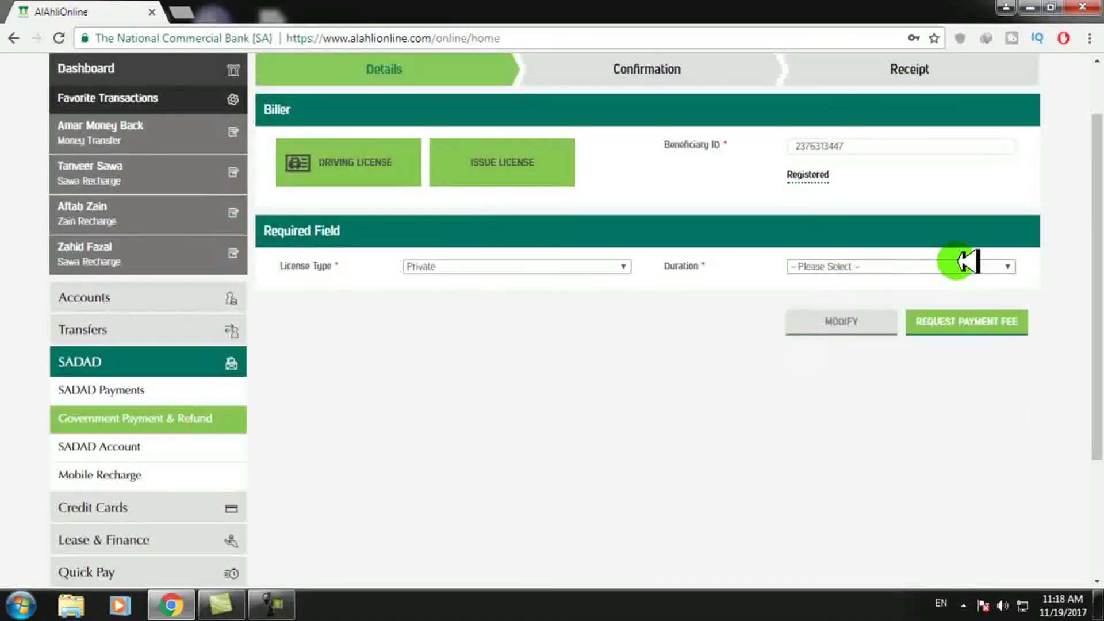
pyautogui.click(1008, 265)
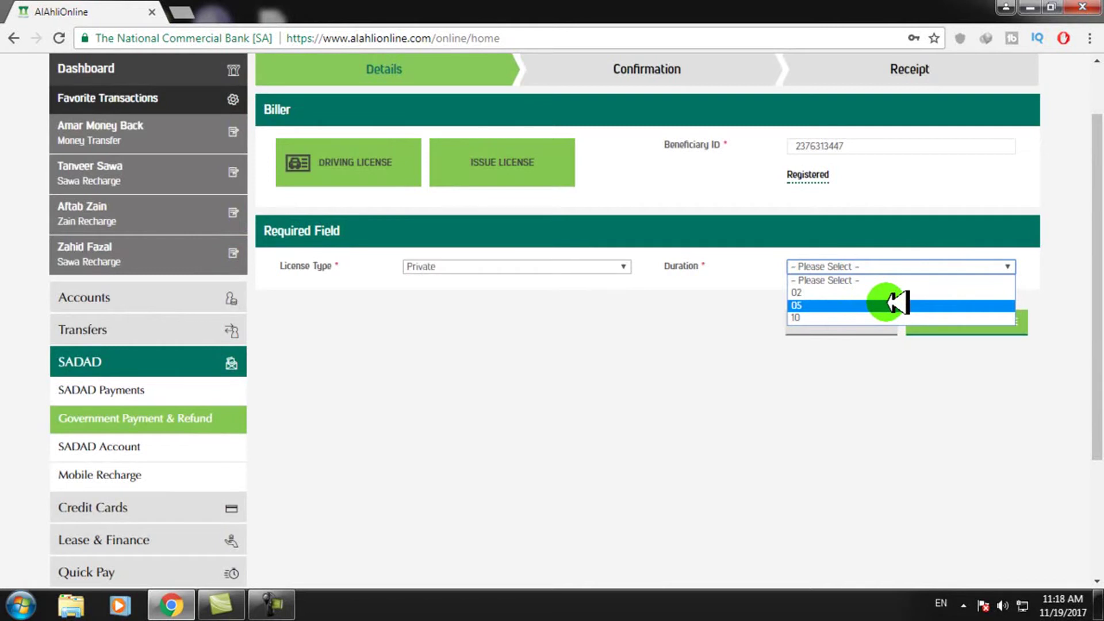
pyautogui.click(893, 304)
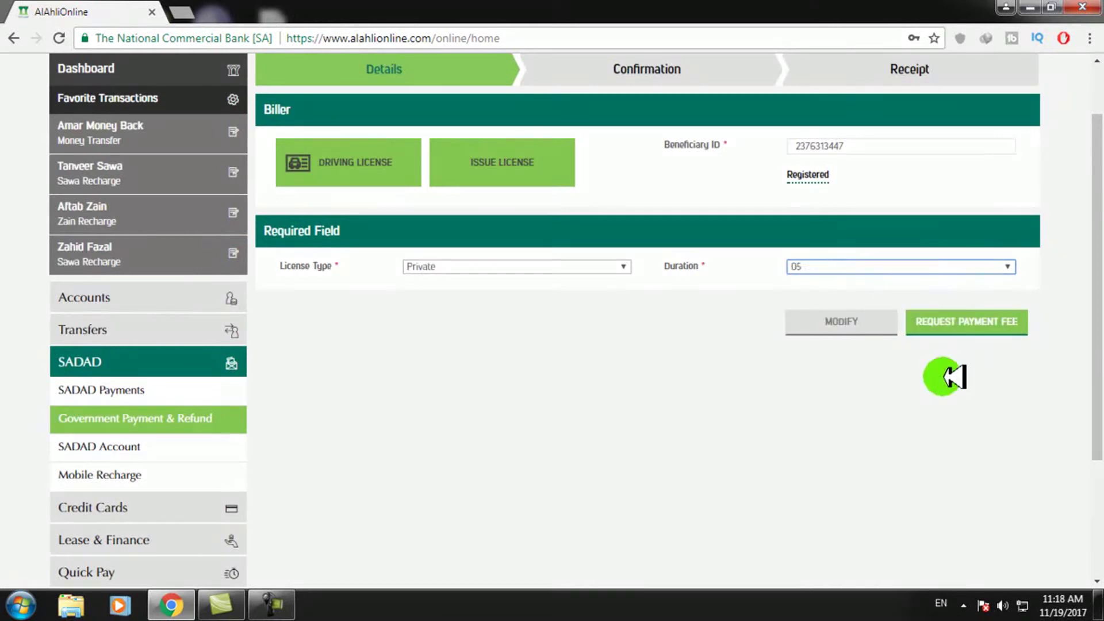
# Request the payment fee and accept the 200.00 SAR charge.
pyautogui.click(980, 321)
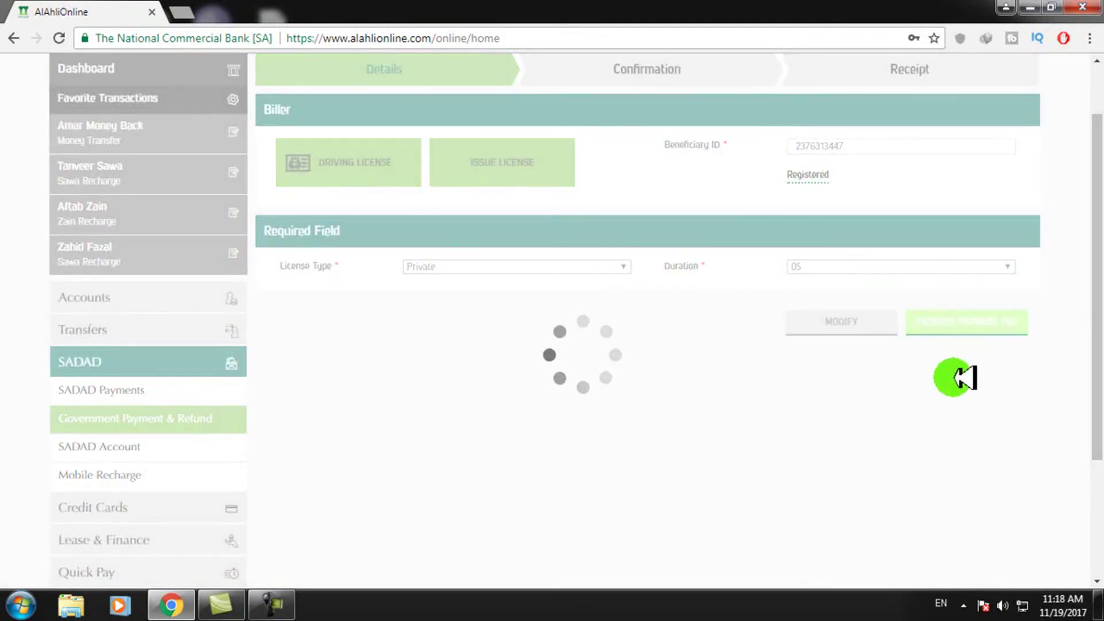
pyautogui.scroll(-1, 1076, 298)
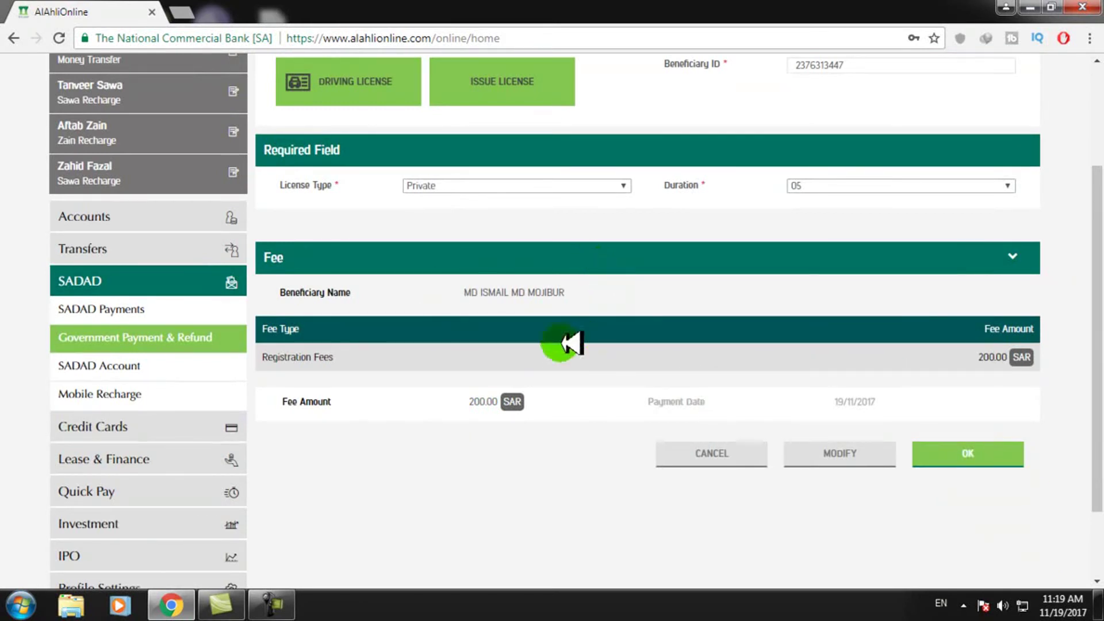
pyautogui.click(972, 452)
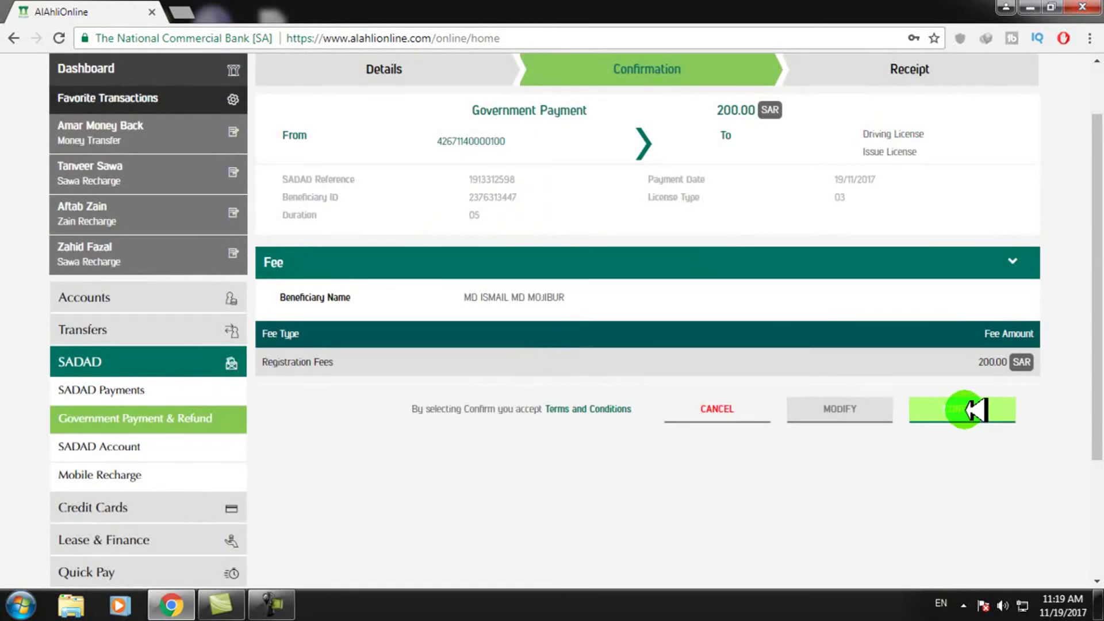
# Confirm the 200.00 SAR payment and review the Payment Successful receipt.
pyautogui.click(976, 409)
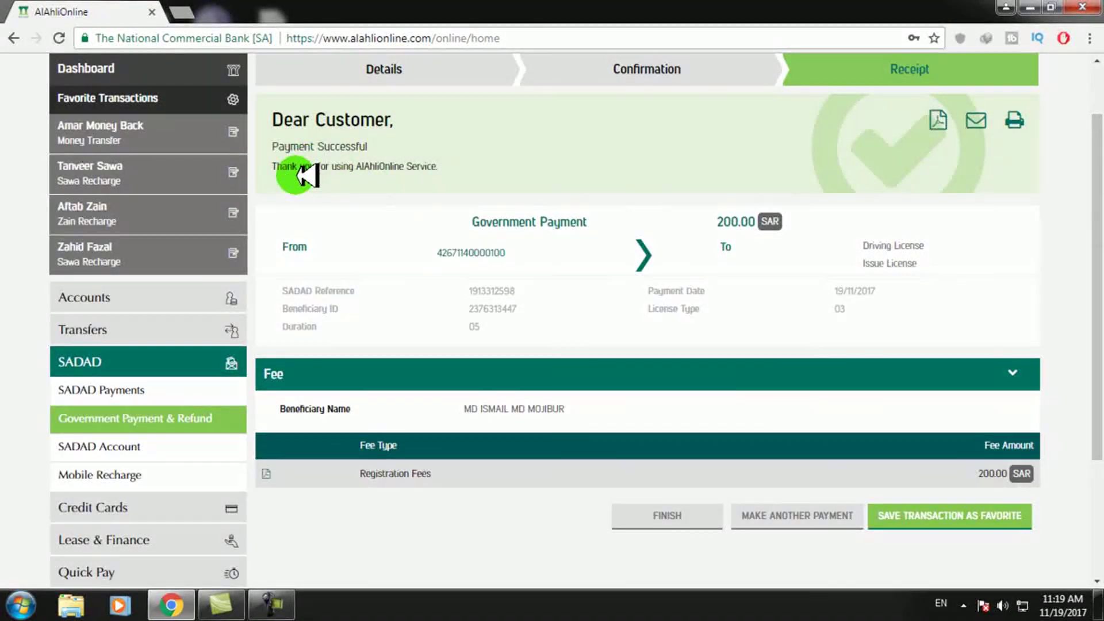
pyautogui.scroll(-1, 575, 201)
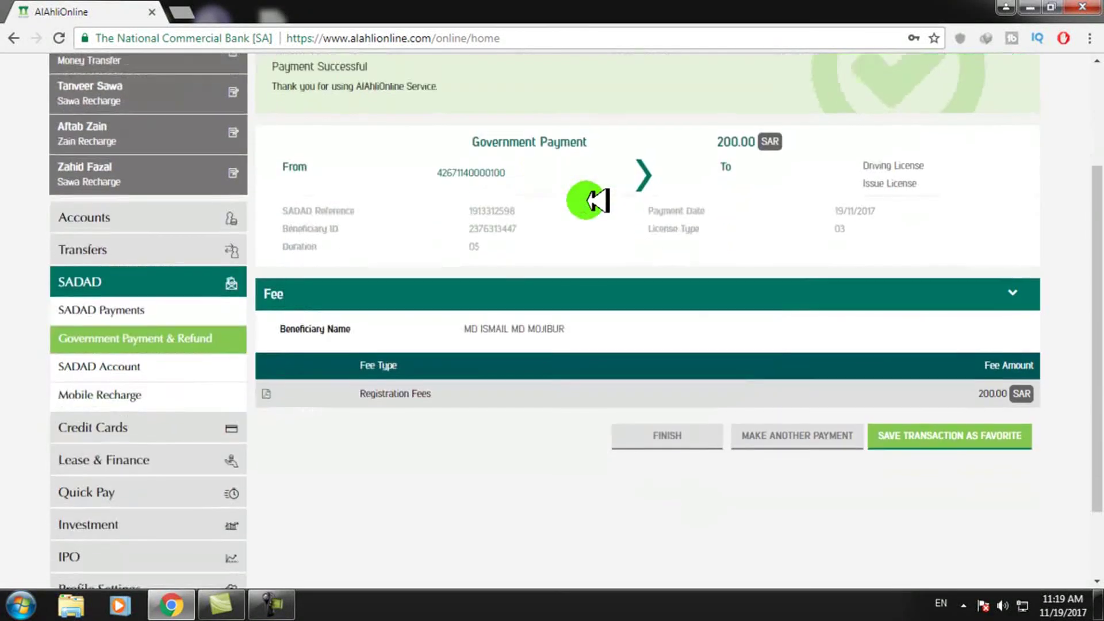